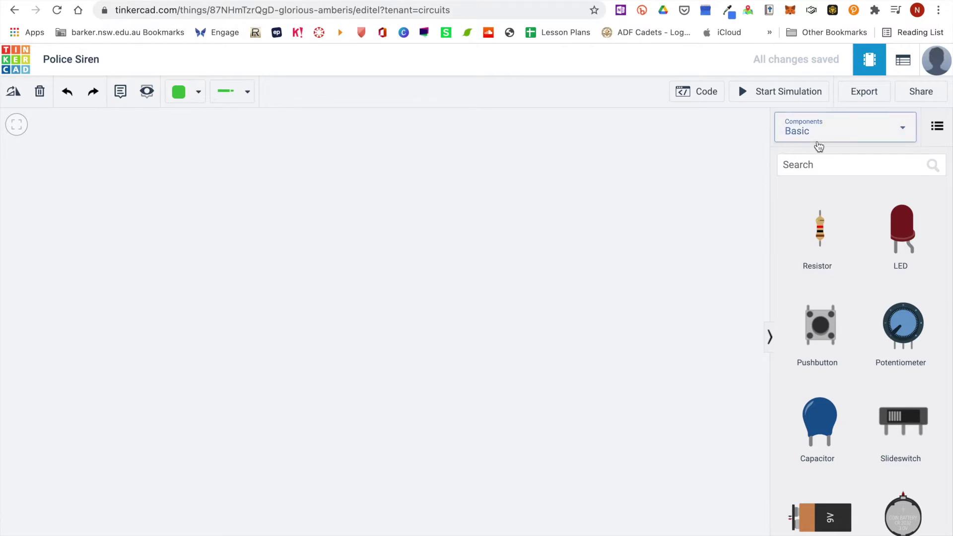
pyautogui.scroll(-1, 841, 316)
pyautogui.scroll(-5, 842, 316)
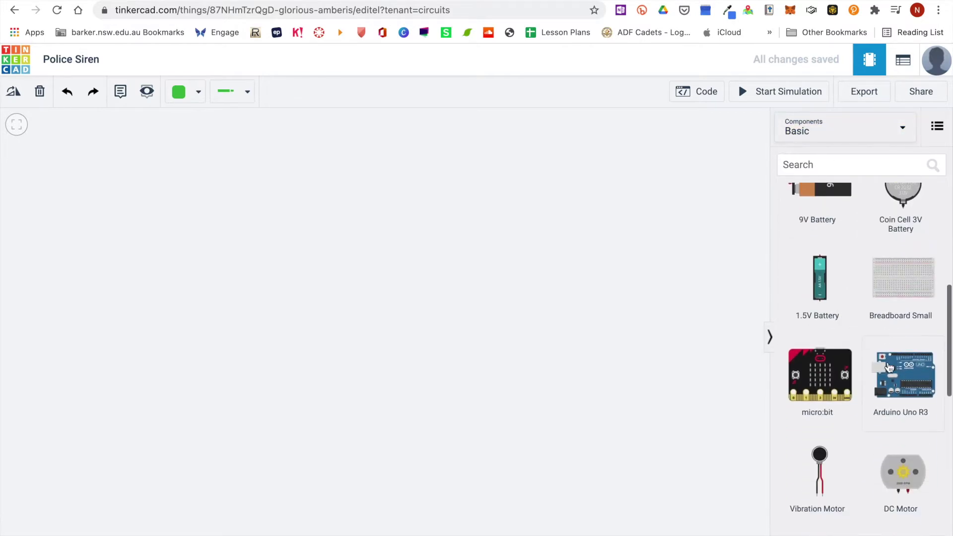
# - Drag an Arduino Uno R3 board onto the middle of the canvas
pyautogui.moveTo(479, 321); pyautogui.dragTo(425, 325)
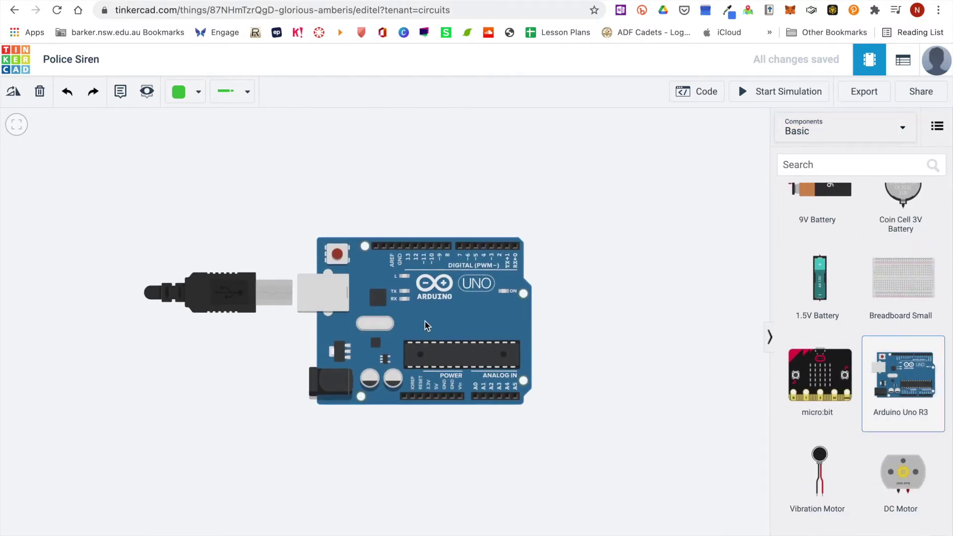
pyautogui.click(827, 165)
pyautogui.write('pie')
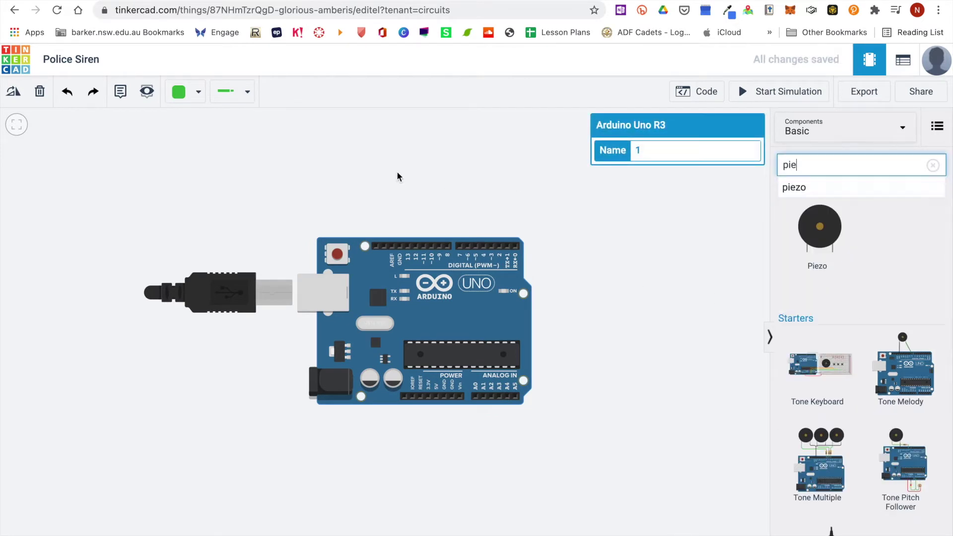
# - Search for 'piezo' and place the buzzer just above the Arduino board
pyautogui.press('Return')
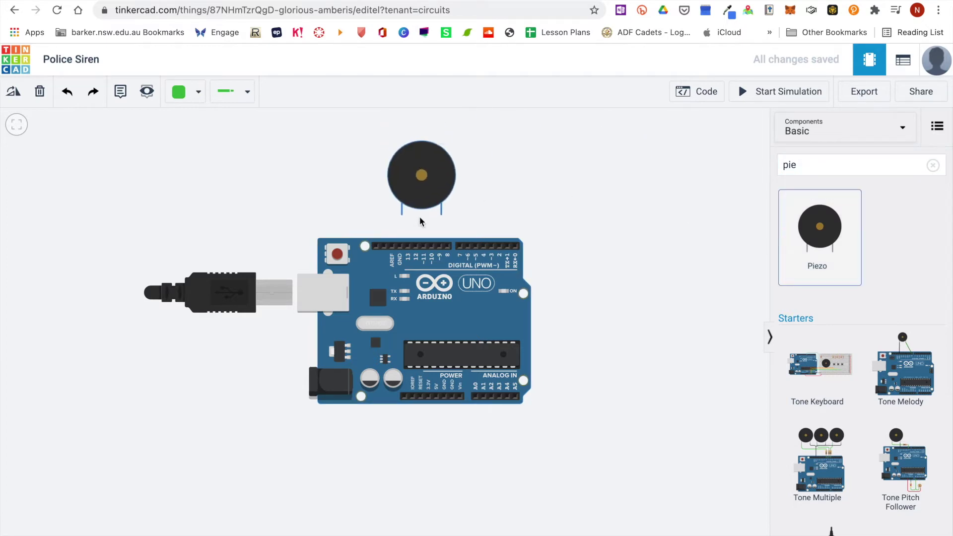
pyautogui.moveTo(819, 255); pyautogui.dragTo(413, 212)
pyautogui.moveTo(419, 274); pyautogui.dragTo(427, 316)
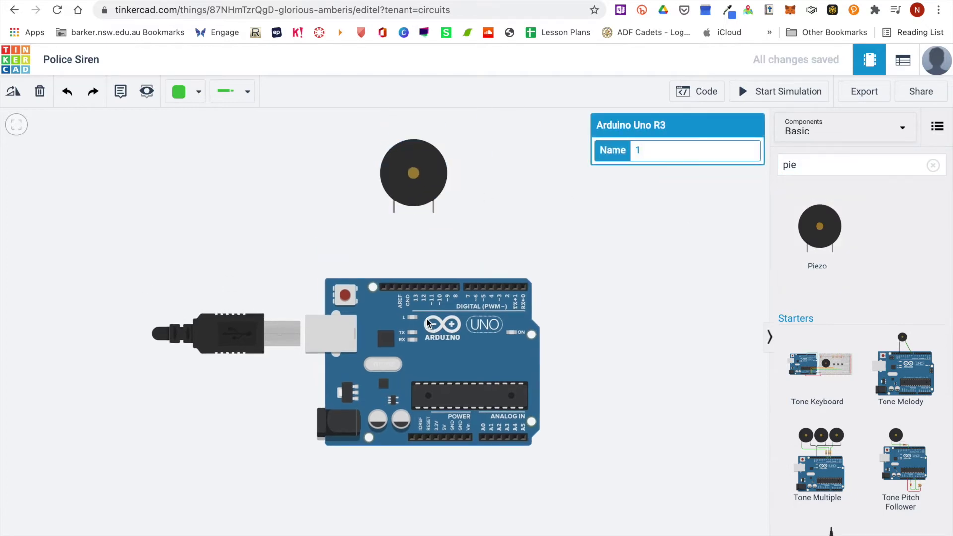
pyautogui.moveTo(412, 191); pyautogui.dragTo(415, 206)
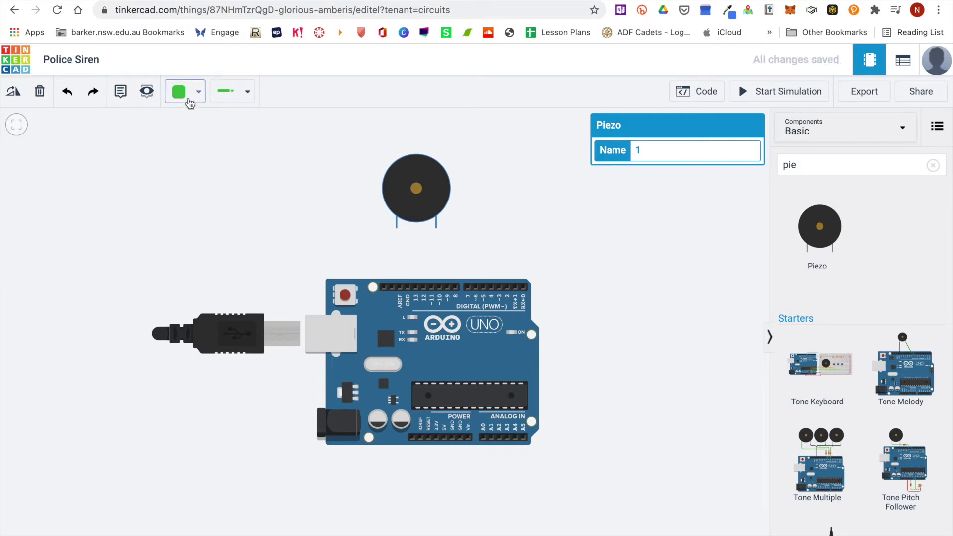
# - Wire the piezo's positive lead to pin 11 with a red wire
pyautogui.click(397, 228)
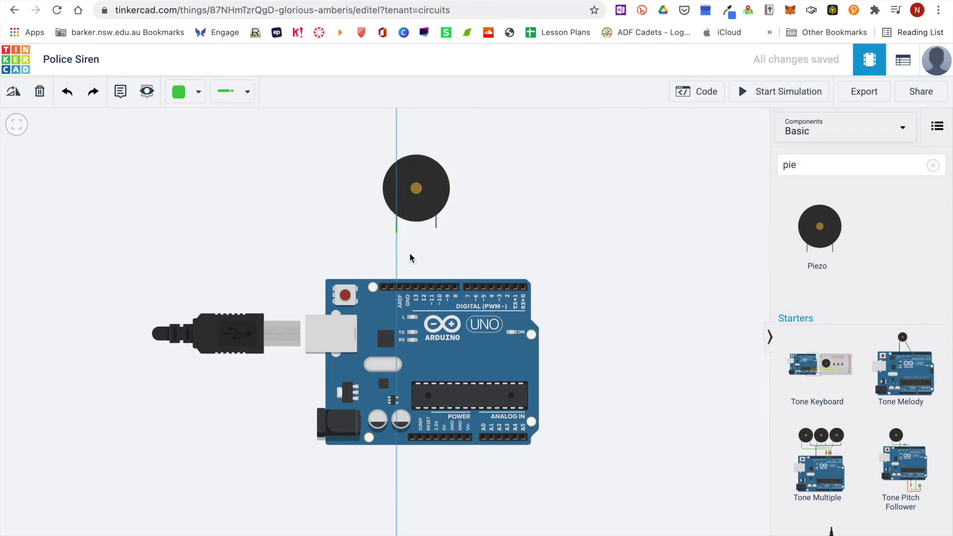
pyautogui.click(431, 287)
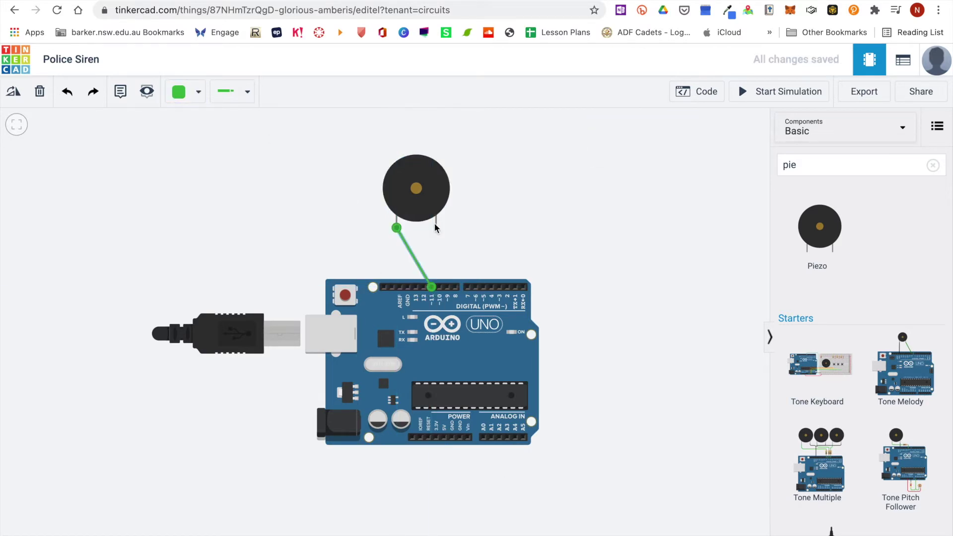
pyautogui.click(197, 95)
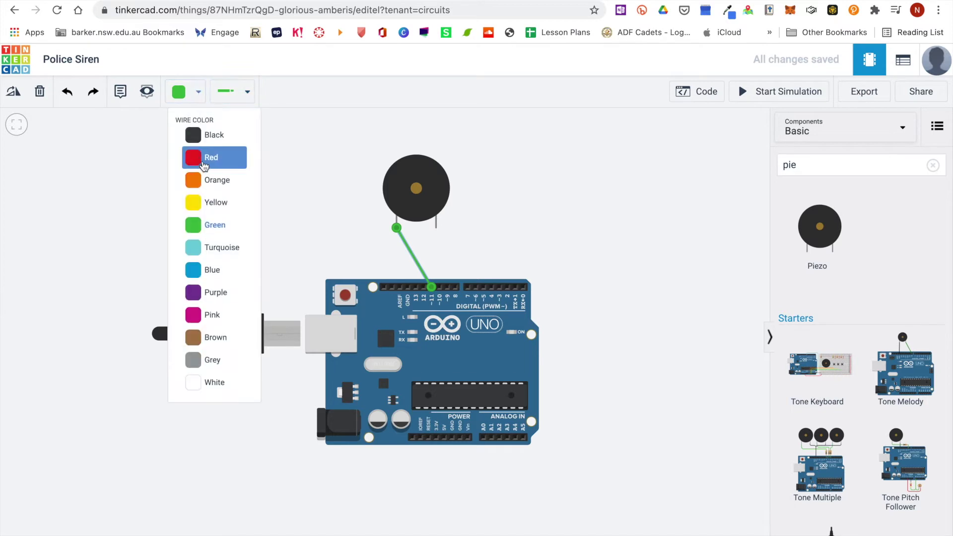
pyautogui.click(202, 158)
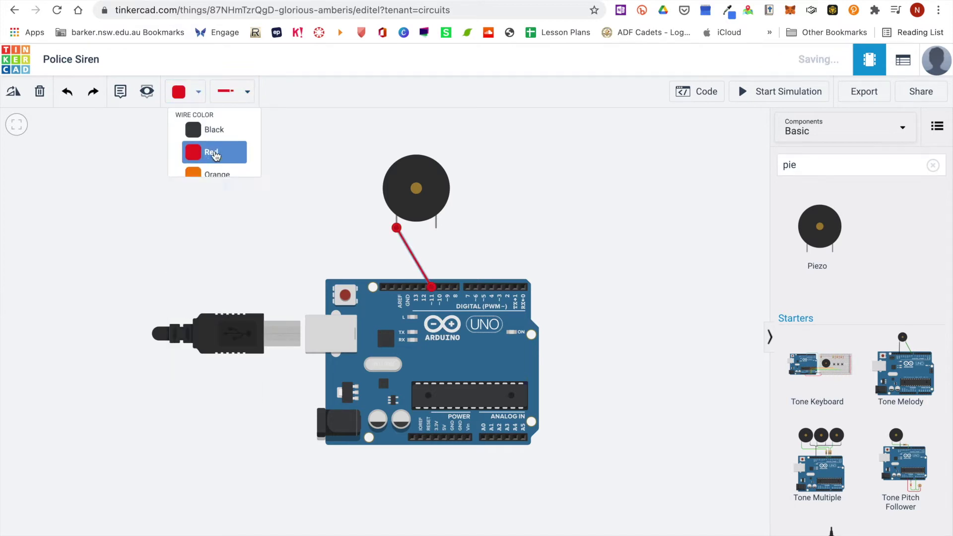
# - Wire the piezo's negative lead to GND with a black wire
pyautogui.click(436, 227)
pyautogui.click(407, 287)
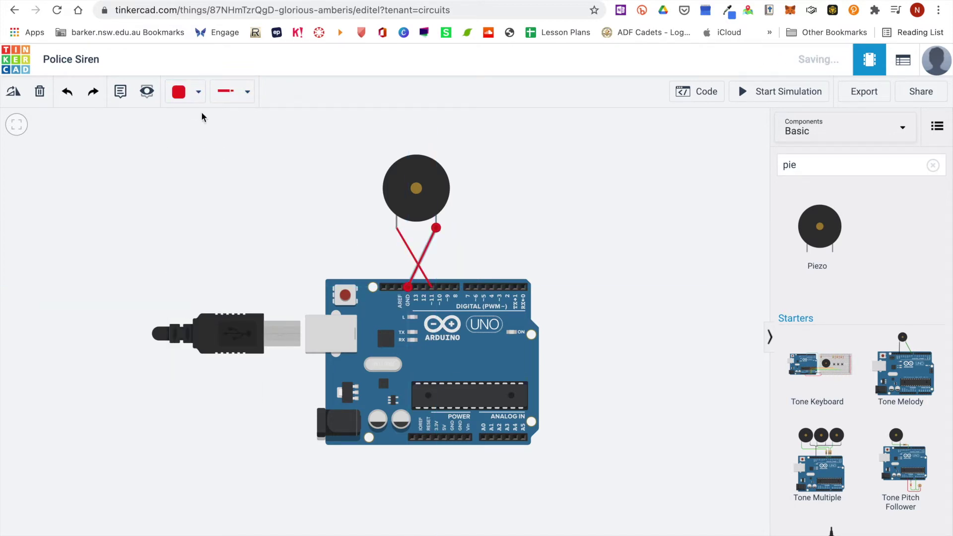
pyautogui.click(197, 92)
pyautogui.click(208, 134)
pyautogui.click(613, 238)
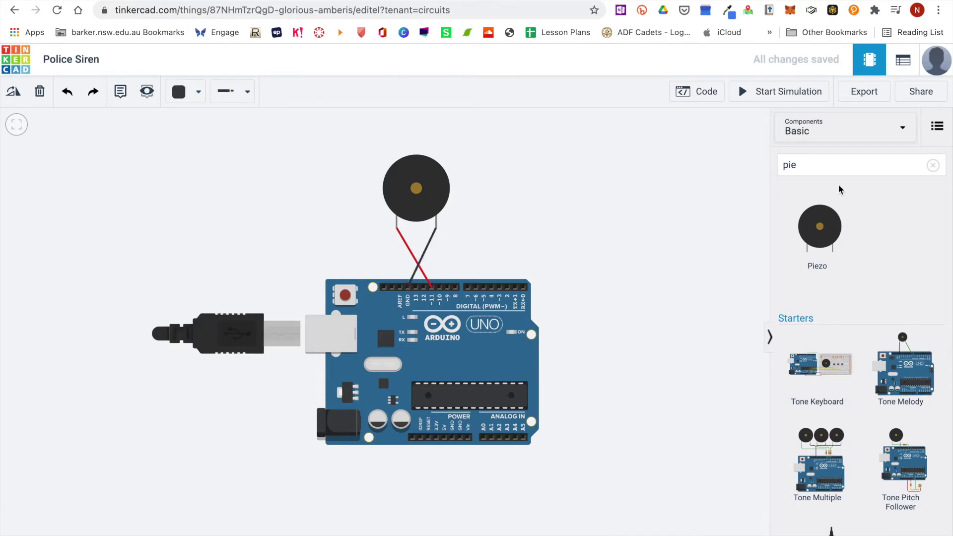
# - Search for 'rgb' and place the RGB LED to the right of the piezo
pyautogui.click(819, 164)
pyautogui.press('BackSpace')
pyautogui.press('BackSpace')
pyautogui.press('BackSpace')
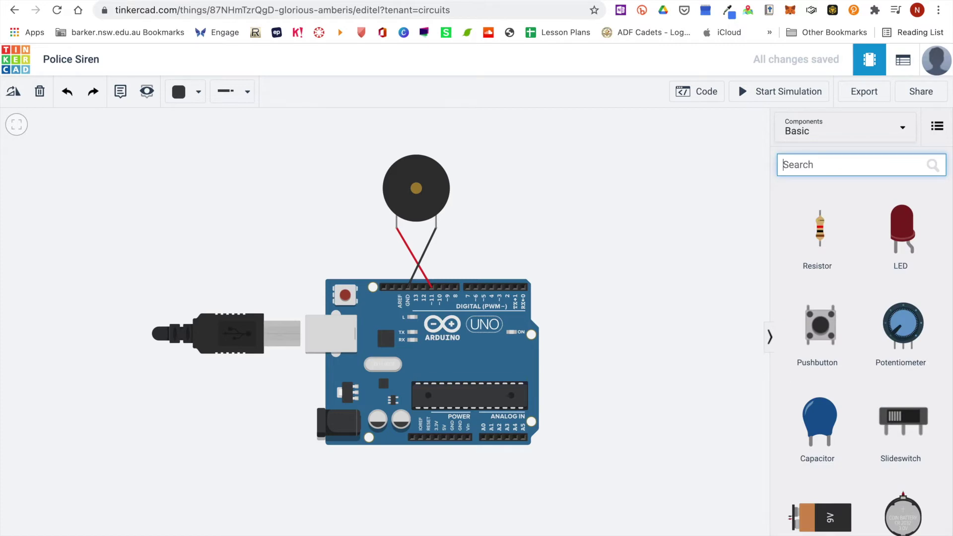
pyautogui.write('rgb')
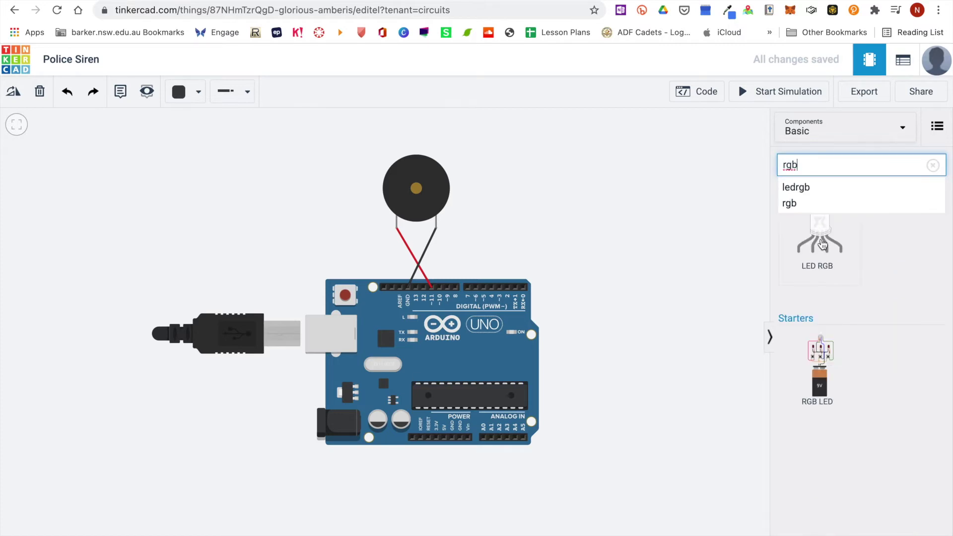
pyautogui.moveTo(819, 240); pyautogui.dragTo(678, 216)
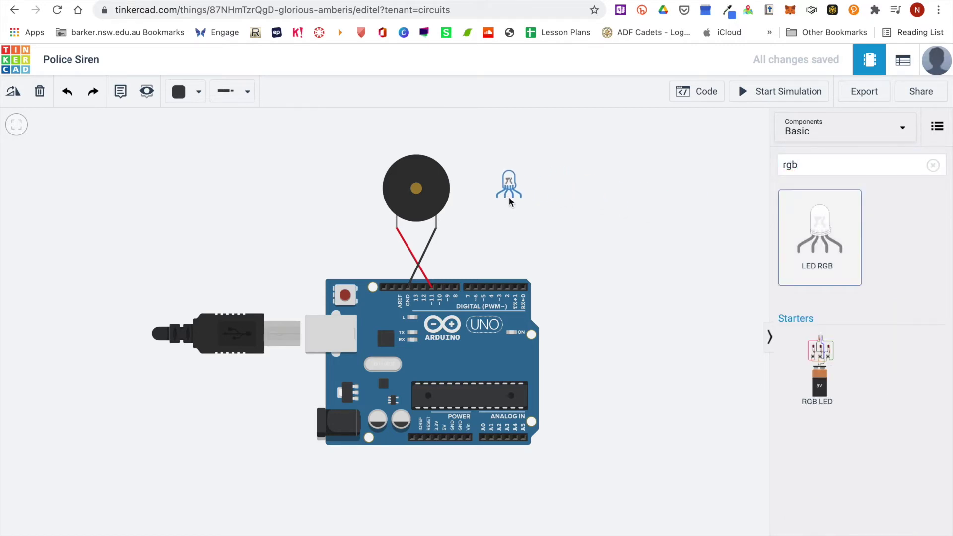
pyautogui.moveTo(509, 196); pyautogui.dragTo(509, 196)
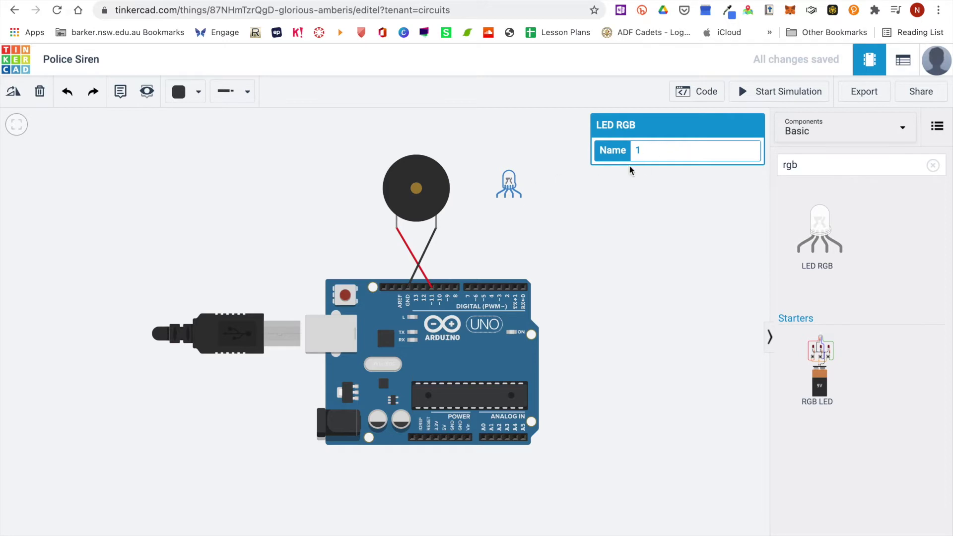
# - Wire the LED cathode to GND and its red leg to pin 3 in red
pyautogui.click(506, 198)
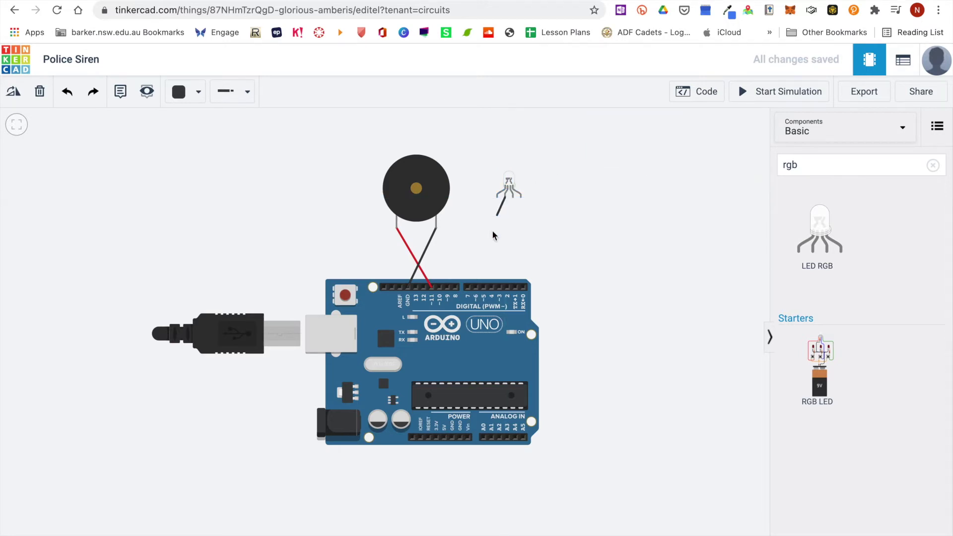
pyautogui.click(460, 437)
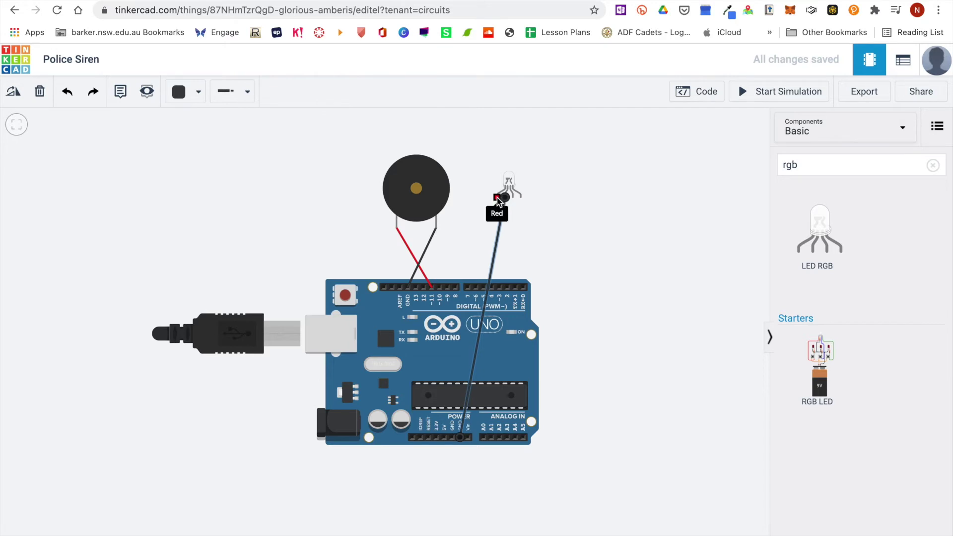
pyautogui.click(497, 197)
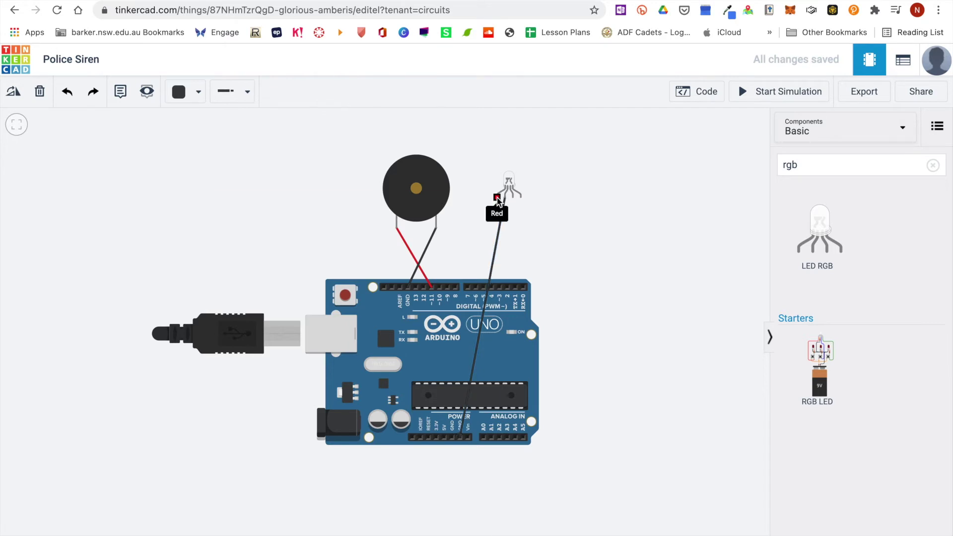
pyautogui.click(499, 286)
pyautogui.click(195, 94)
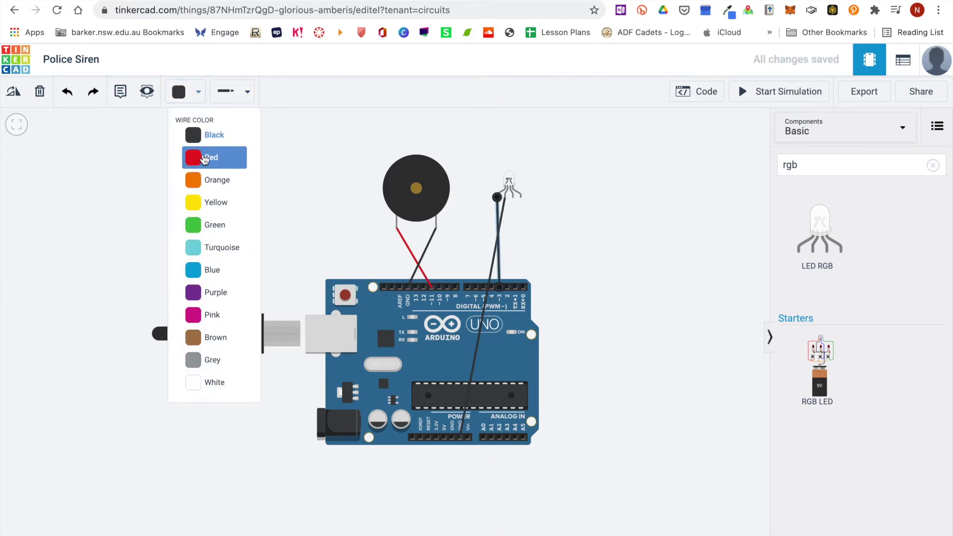
pyautogui.click(205, 159)
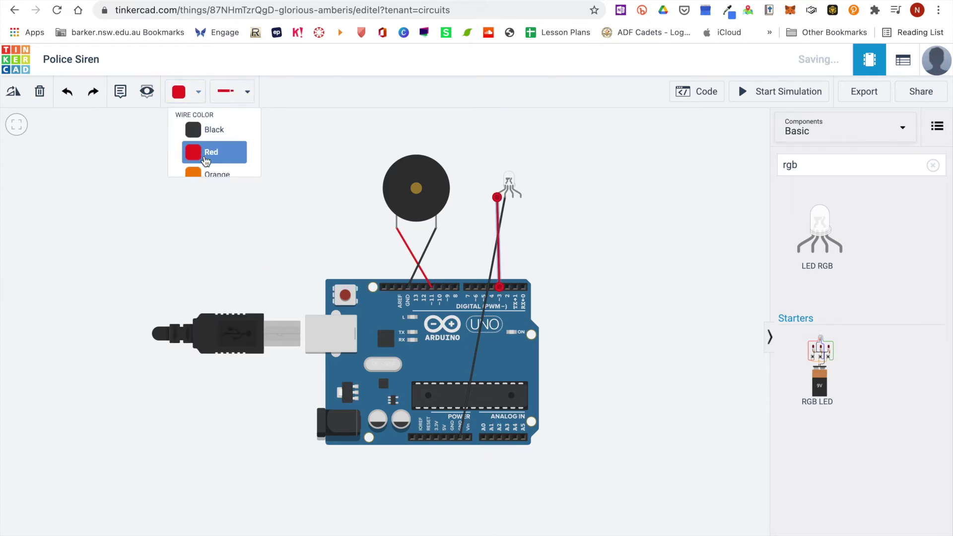
# - Wire the LED's blue leg to pin 5 with a blue wire
pyautogui.click(513, 199)
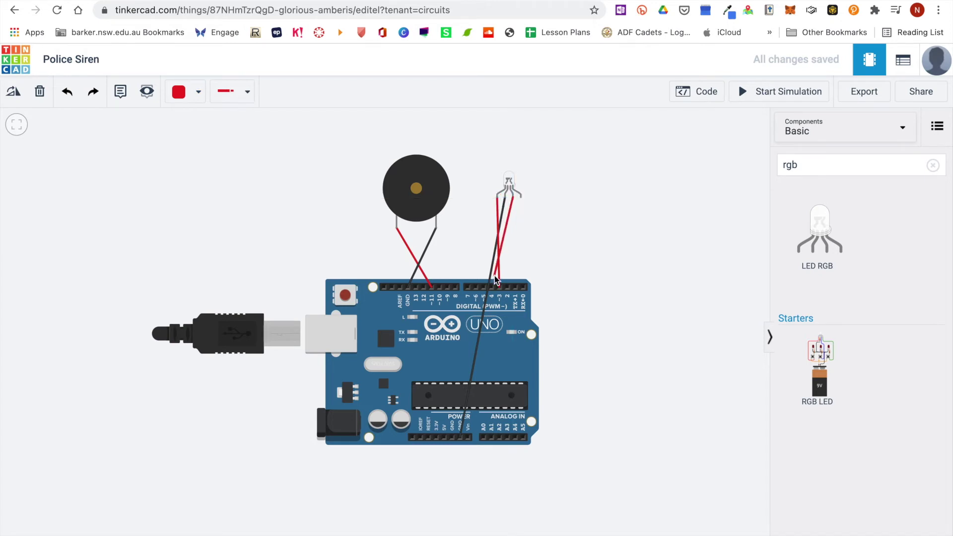
pyautogui.click(484, 291)
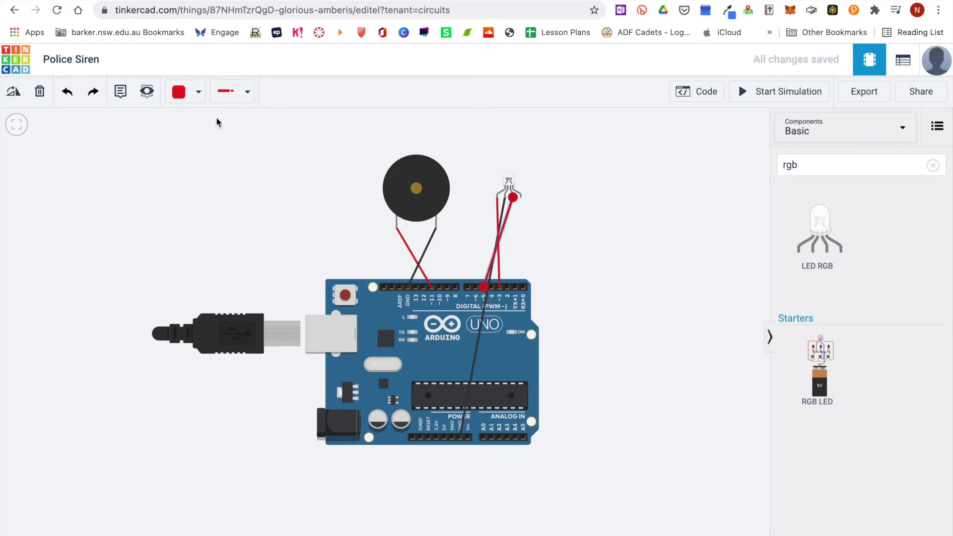
pyautogui.click(198, 92)
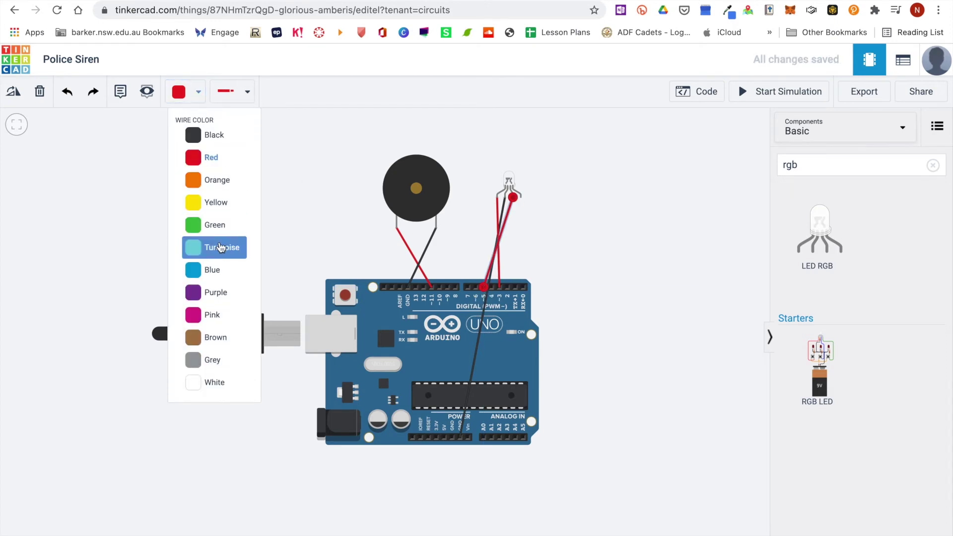
pyautogui.click(217, 270)
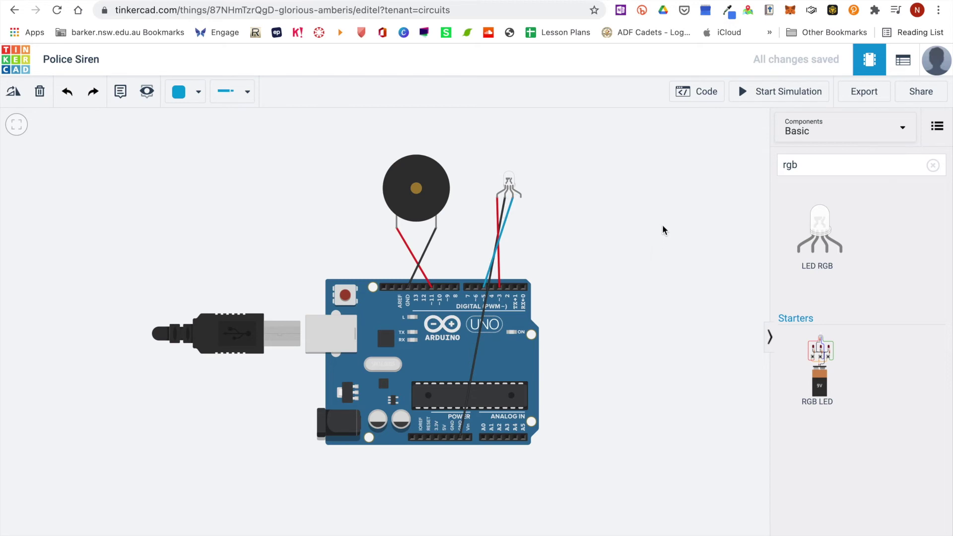
pyautogui.click(698, 92)
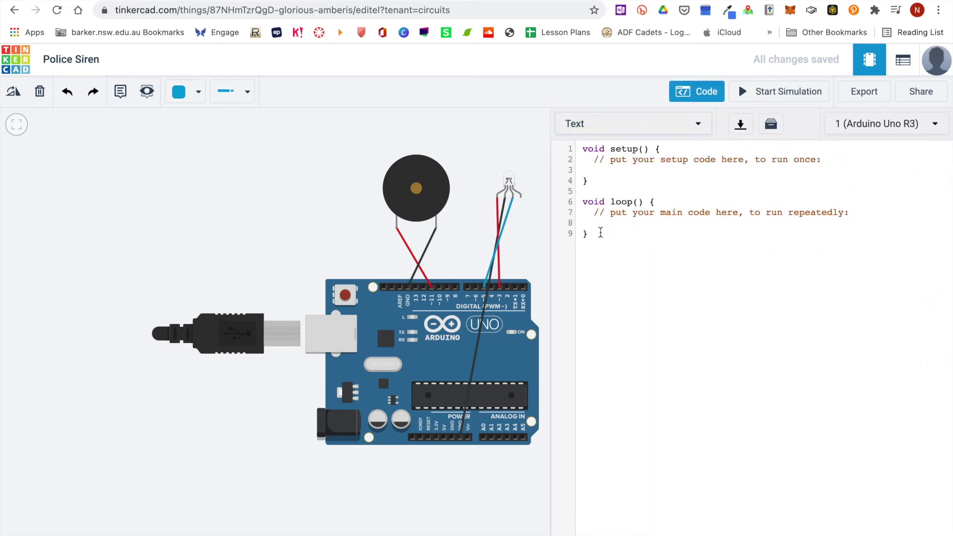
# - Replace the default setup/loop sketch with the pasted 22-line siren program
pyautogui.moveTo(598, 233); pyautogui.dragTo(575, 153)
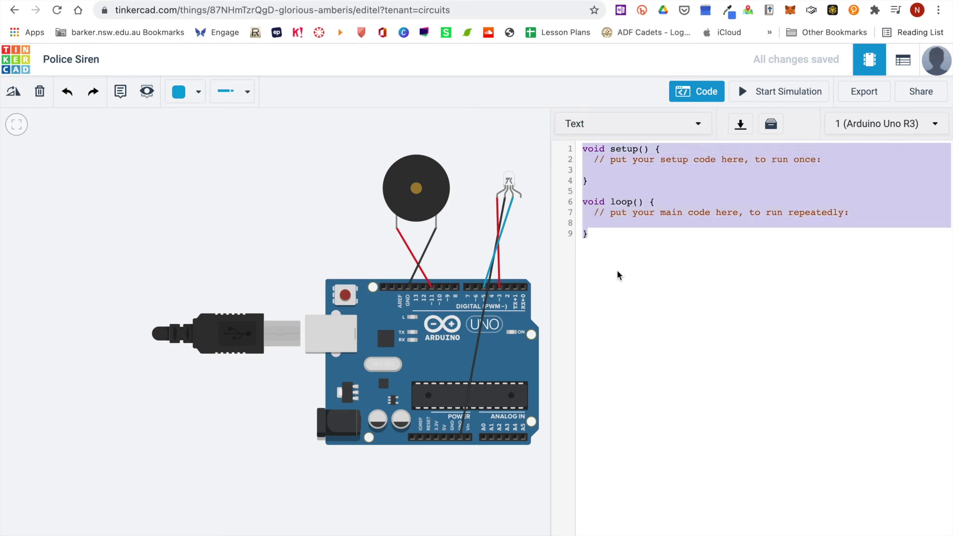
pyautogui.moveTo(601, 234)
pyautogui.mouseDown()
pyautogui.moveTo(598, 185)
pyautogui.moveTo(580, 151)
pyautogui.mouseUp()
pyautogui.write('int buzzer = 11; int redPin = 3; int bluePin = 5;  int beepLength = 500;  void setup() {   pinMode(buzzer, OUTPUT);   pinMode(redPin, OUTPUT);   pinMode(bluePin, OUTPUT); } // close setup  void loop() {   analogWrite(buzzer, 255);   analogWrite(redPin, 50);   analogWrite(bluePin, 0);   delay(beepLength);   analogWrite(buzzer, 0);   analogWrite(bluePin, 50);   analogWrite(redPin, 0);   delay(beepLength); }')
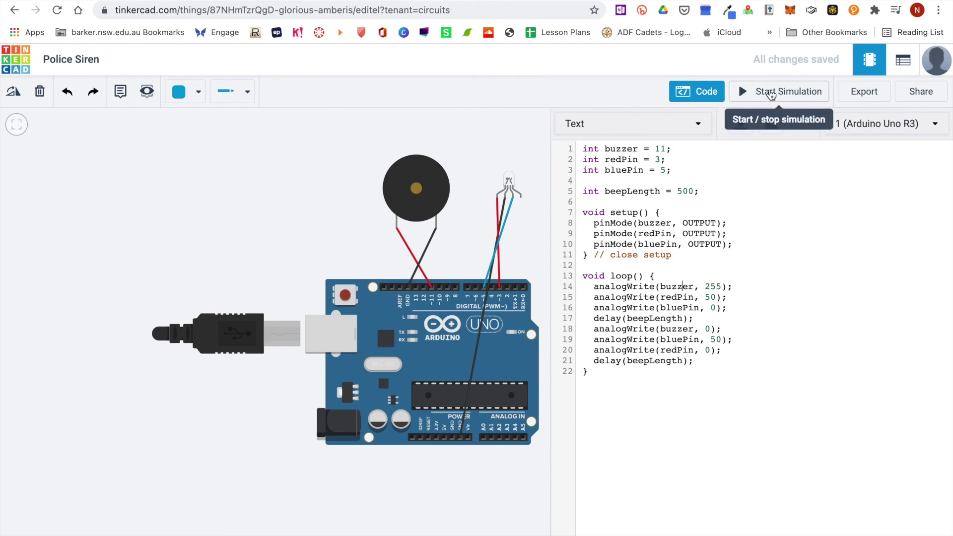
# - Start the circuit simulation and close the code panel
pyautogui.click(770, 92)
pyautogui.click(717, 90)
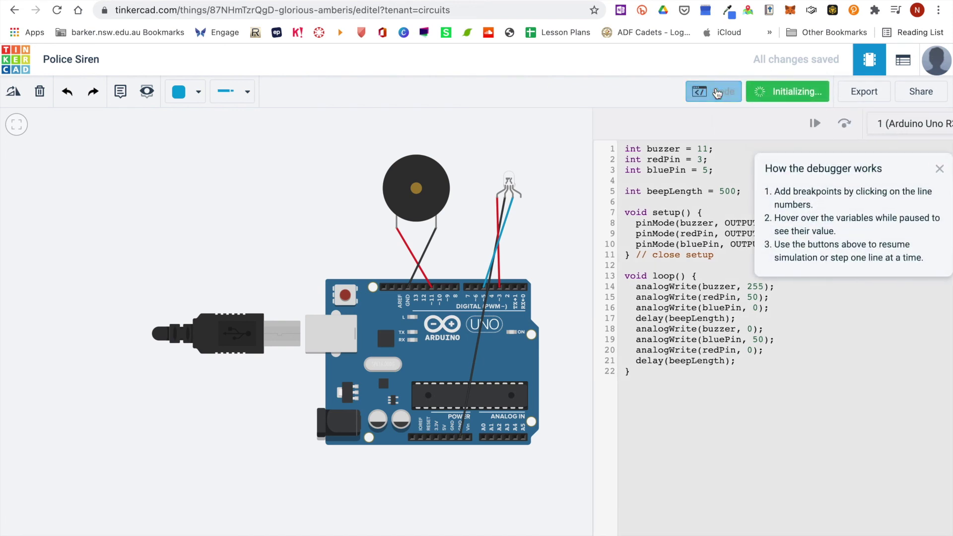